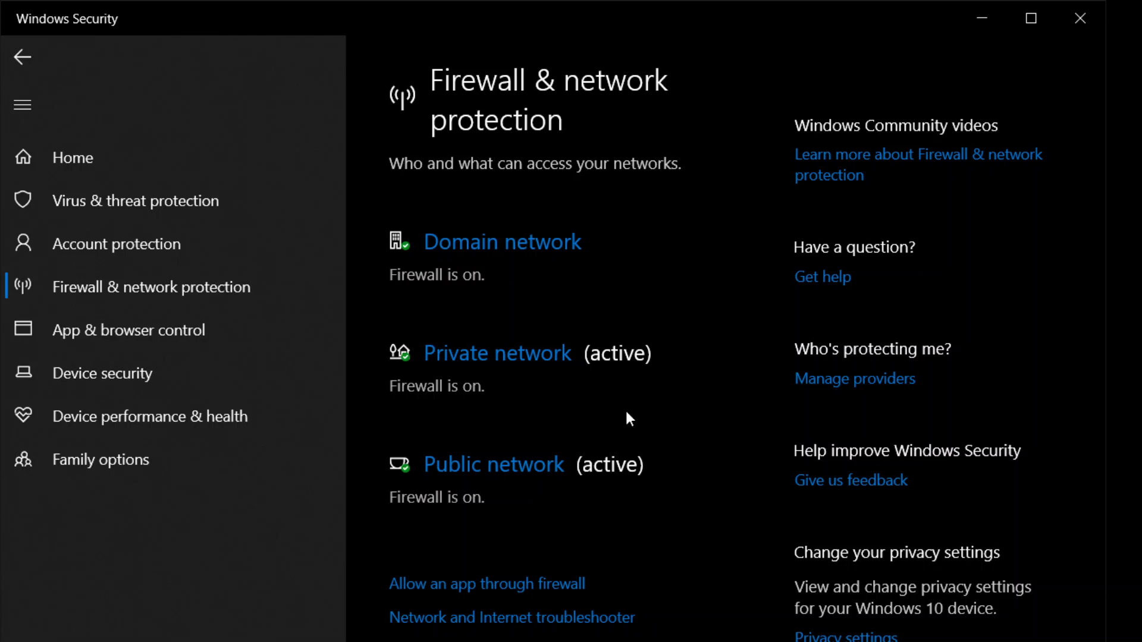
Step: View the domain network's firewall settings and return to the firewall and network protection overview
left_click(557, 245)
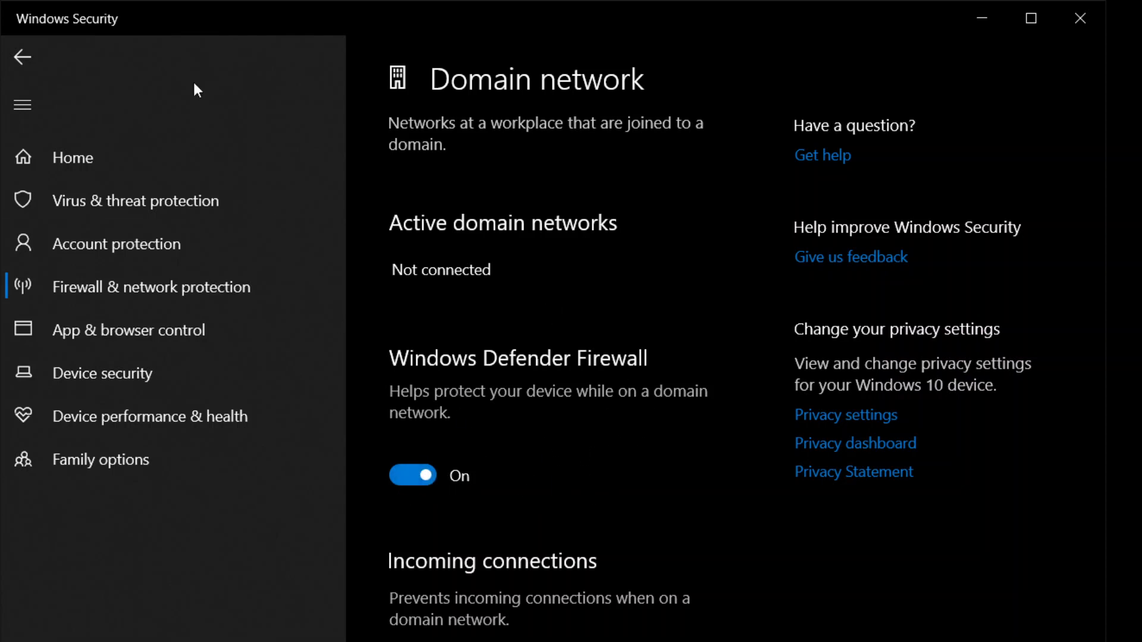
left_click(21, 61)
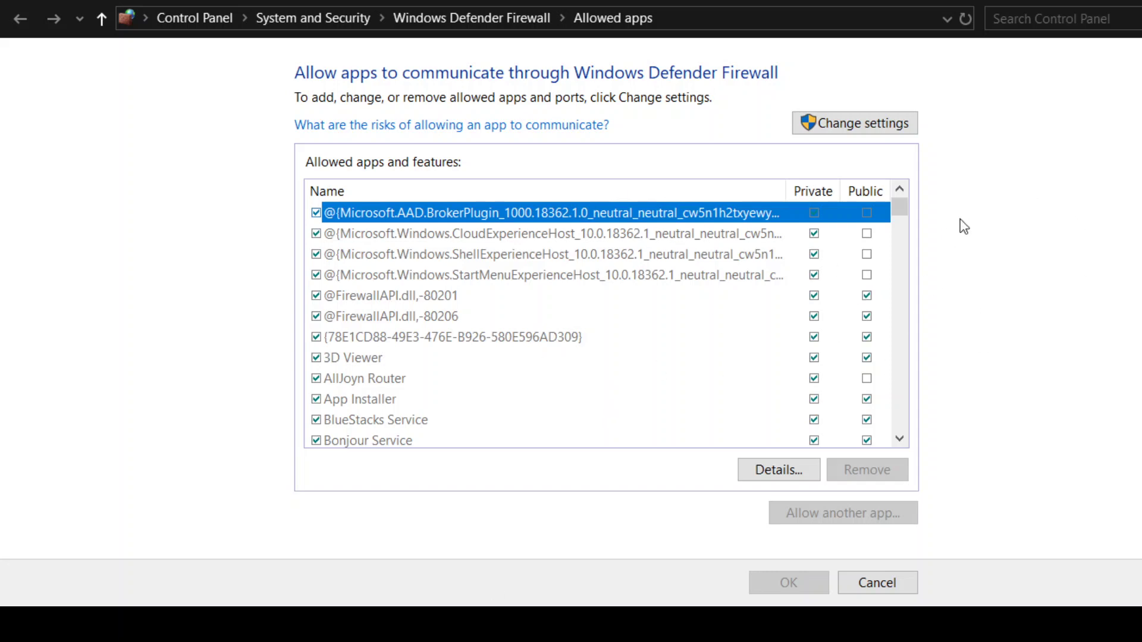
Step: Examine the list of apps and features allowed through Windows Defender Firewall and their private and public network access
scroll(592, 284, "down", 2)
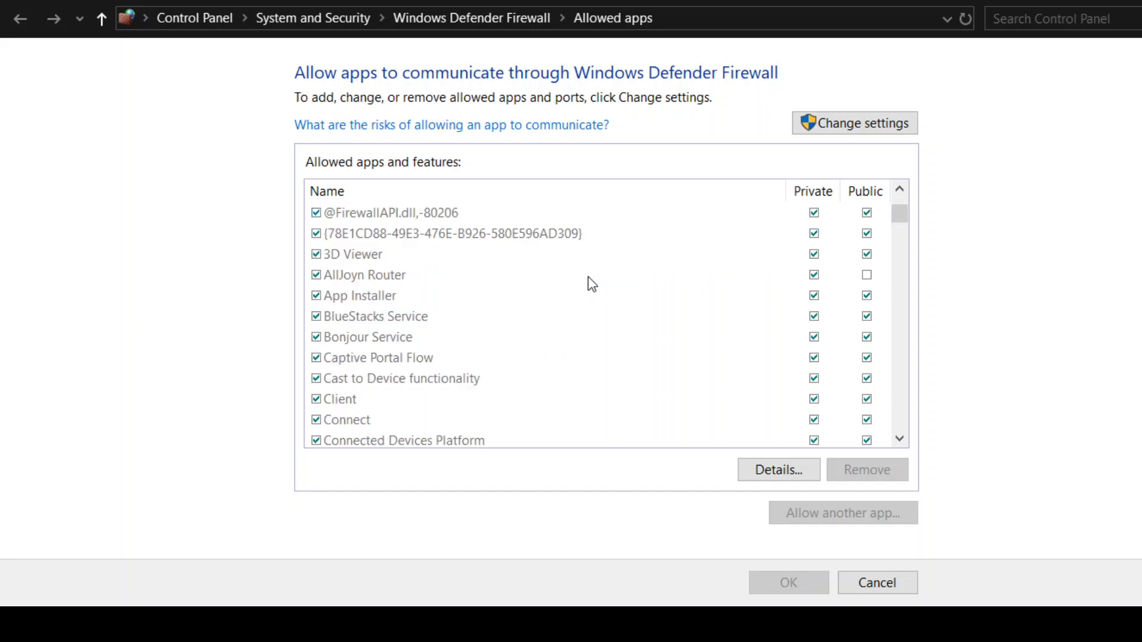
scroll(592, 285, "up", 2)
scroll(592, 284, "down", 15)
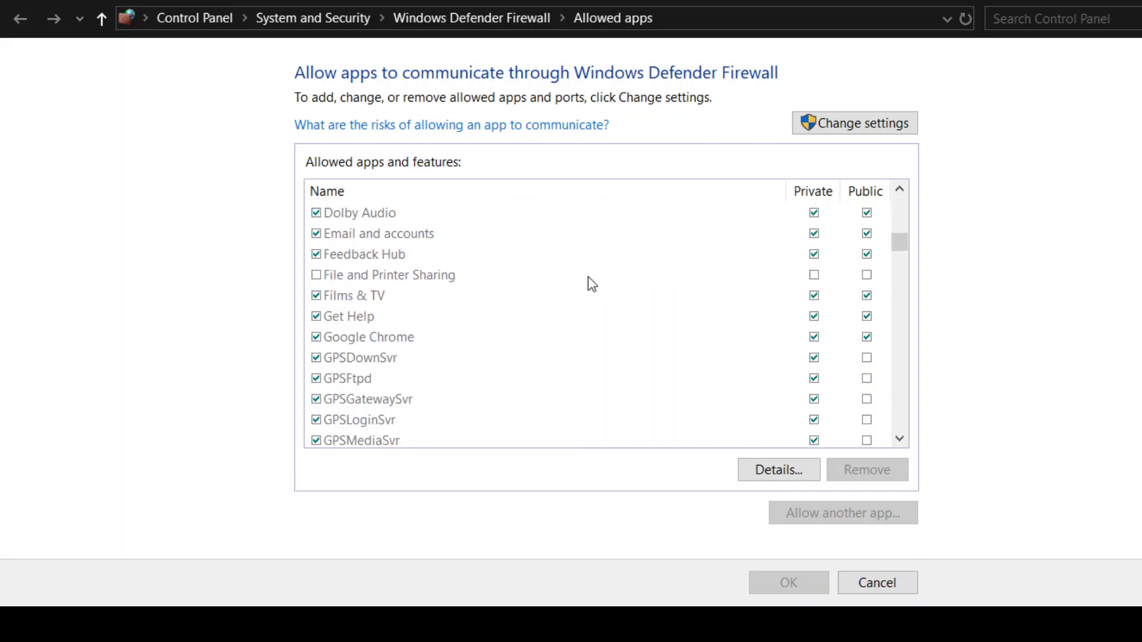
scroll(592, 284, "up", 15)
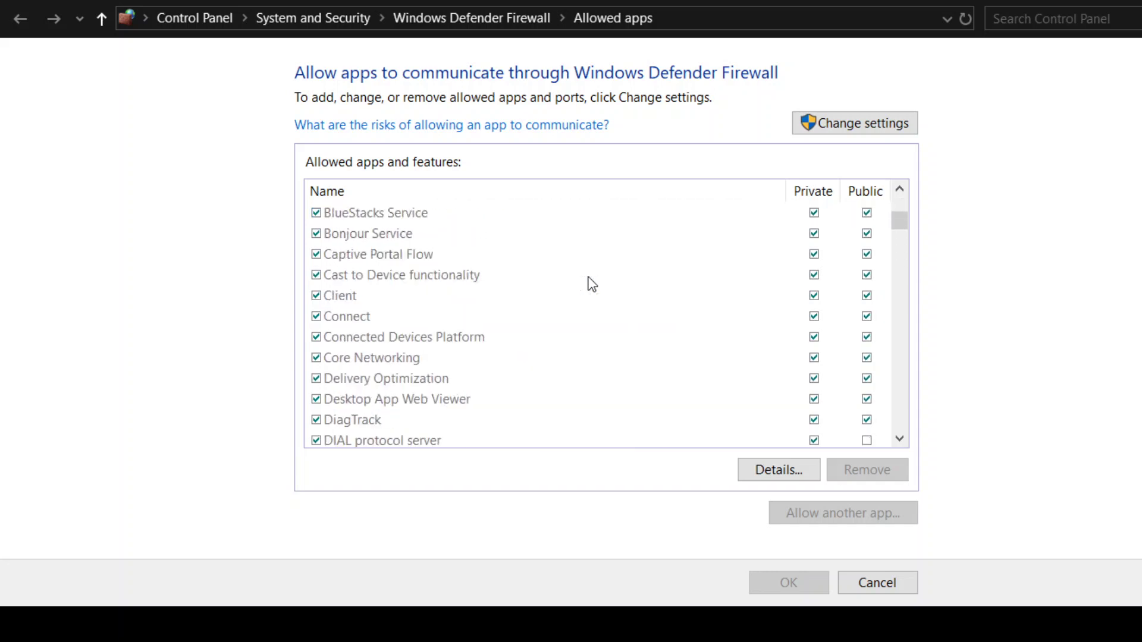
scroll(591, 284, "down", 9)
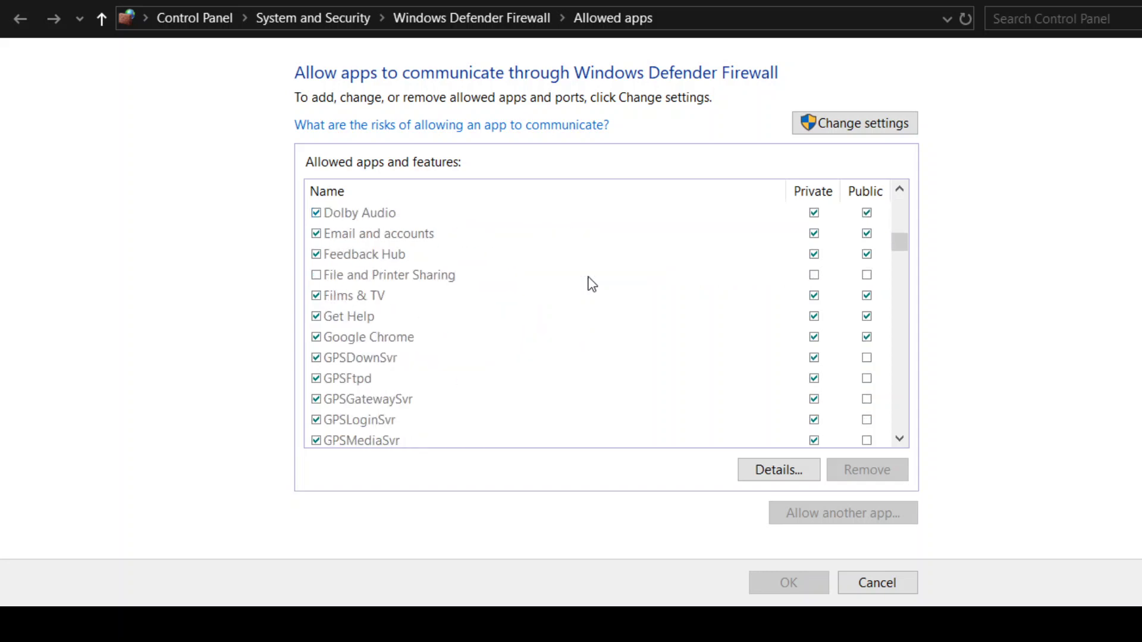
scroll(592, 284, "up", 7)
scroll(592, 284, "up", 2)
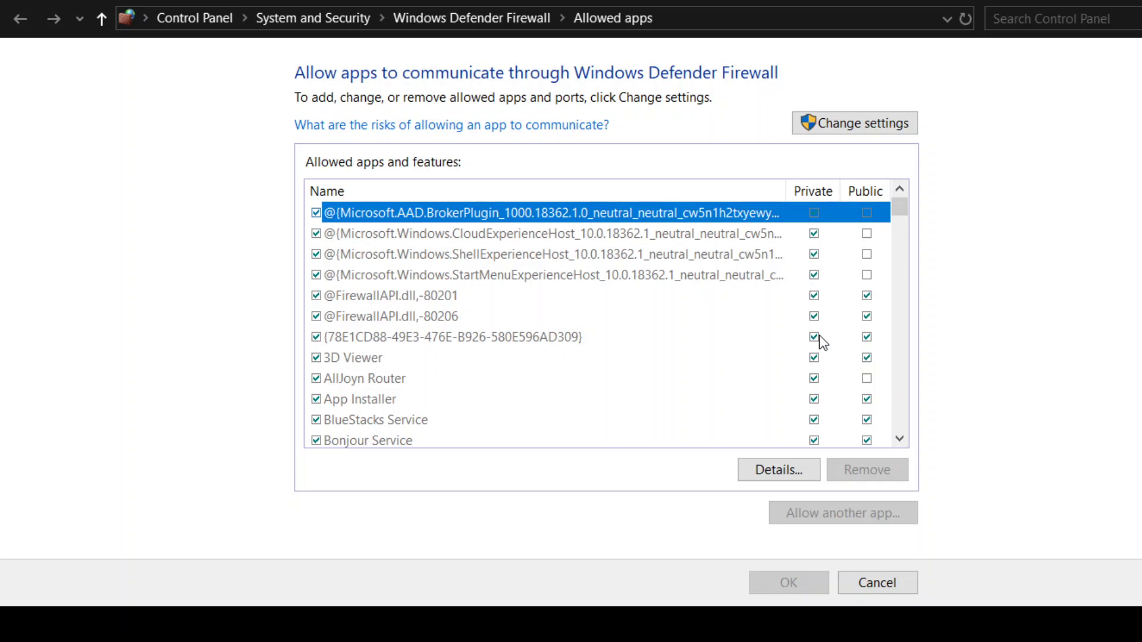
left_click(679, 331)
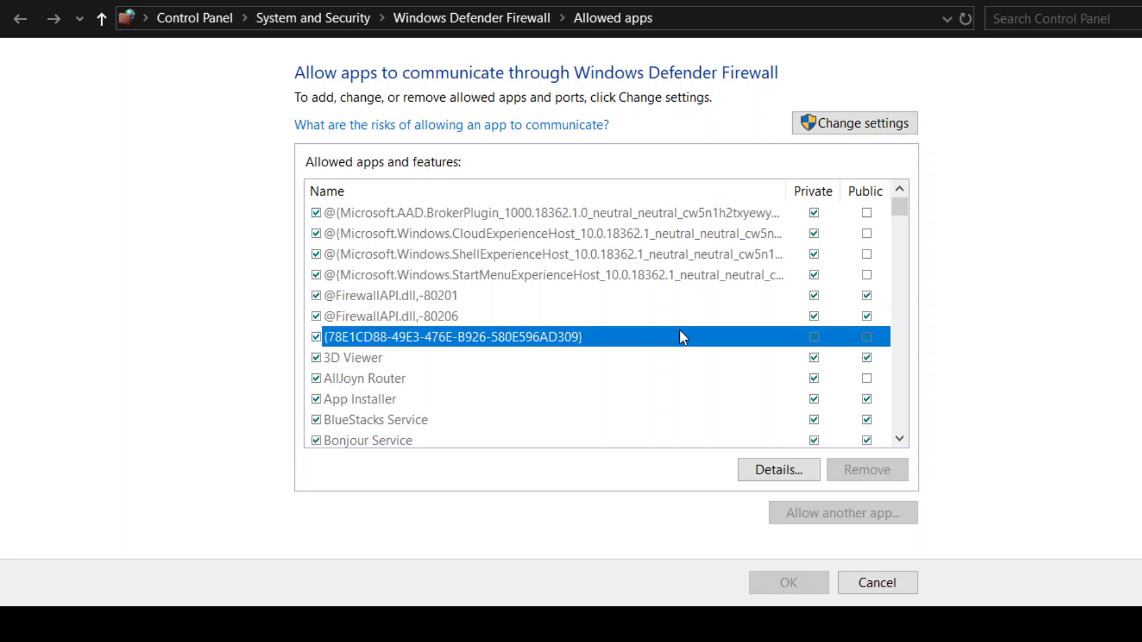
left_click(531, 377)
scroll(530, 377, "down", 2)
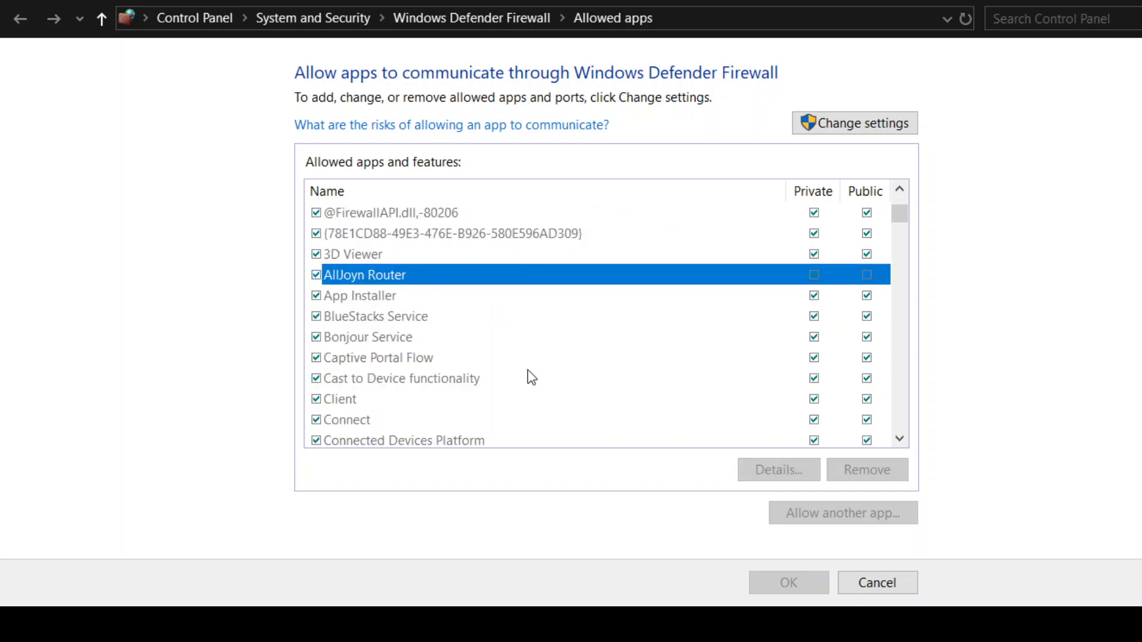
scroll(528, 371, "down", 3)
scroll(531, 377, "down", 2)
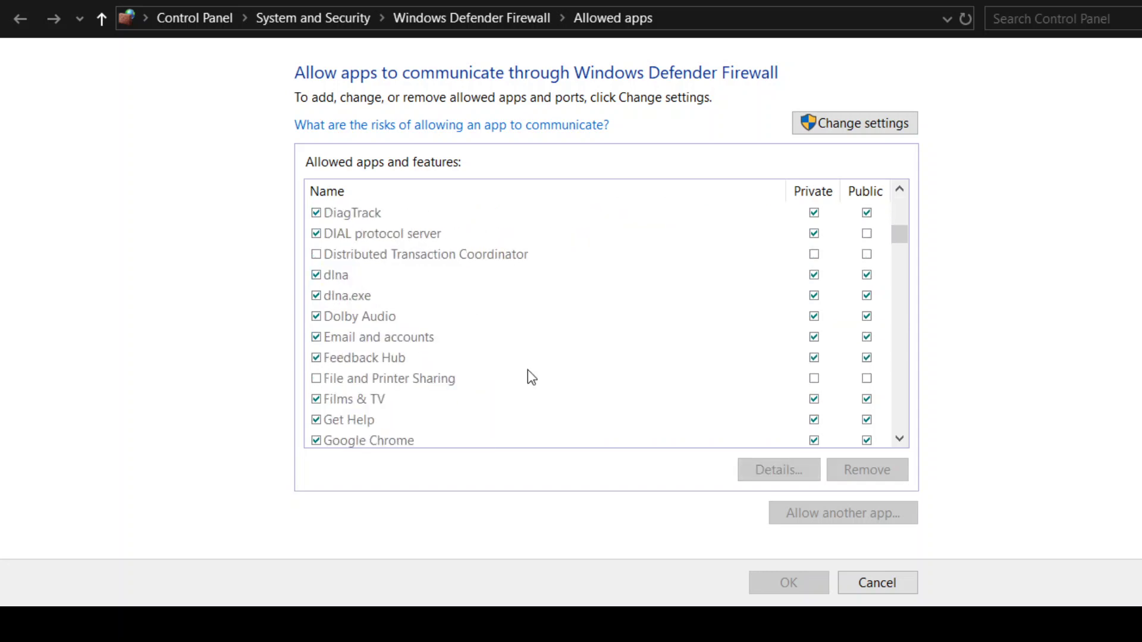
scroll(527, 371, "down", 5)
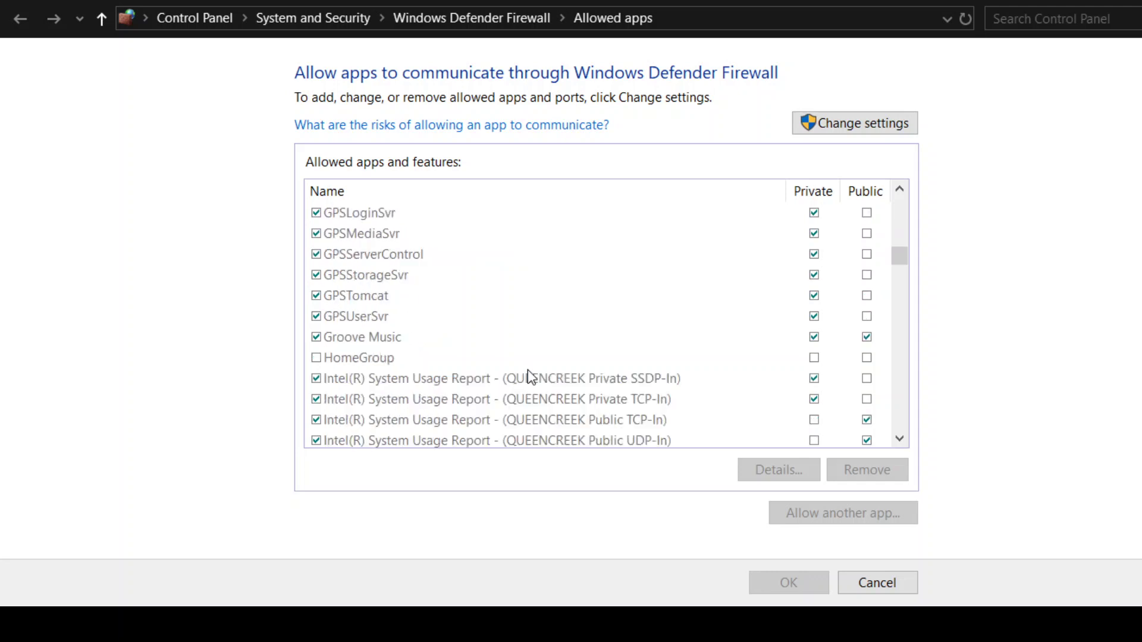
scroll(482, 288, "down", 3)
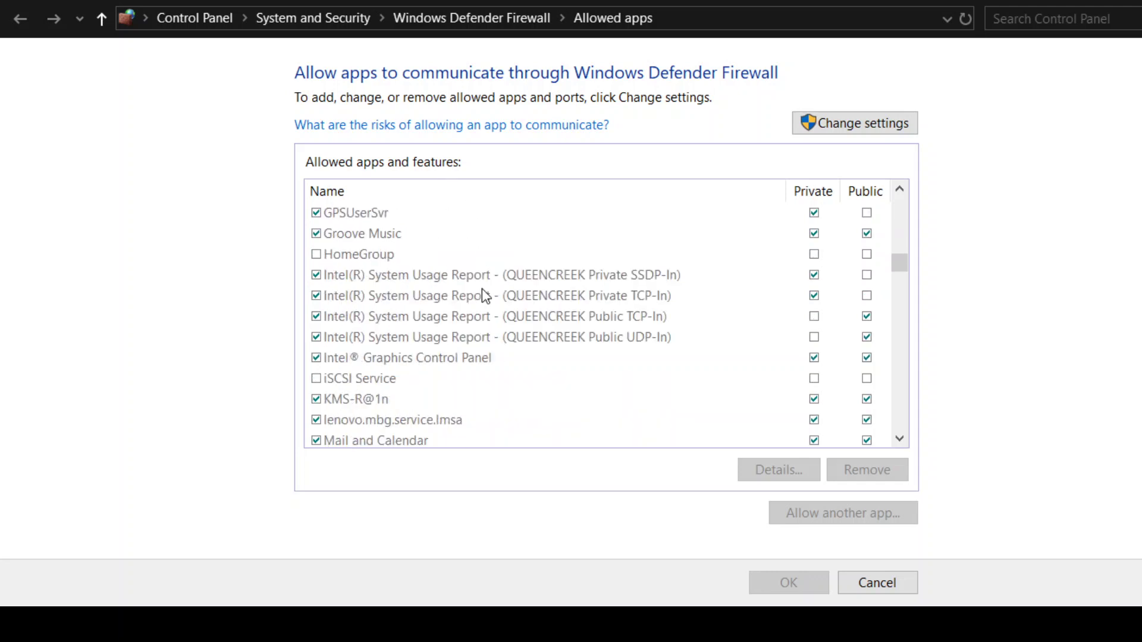
scroll(486, 295, "down", 2)
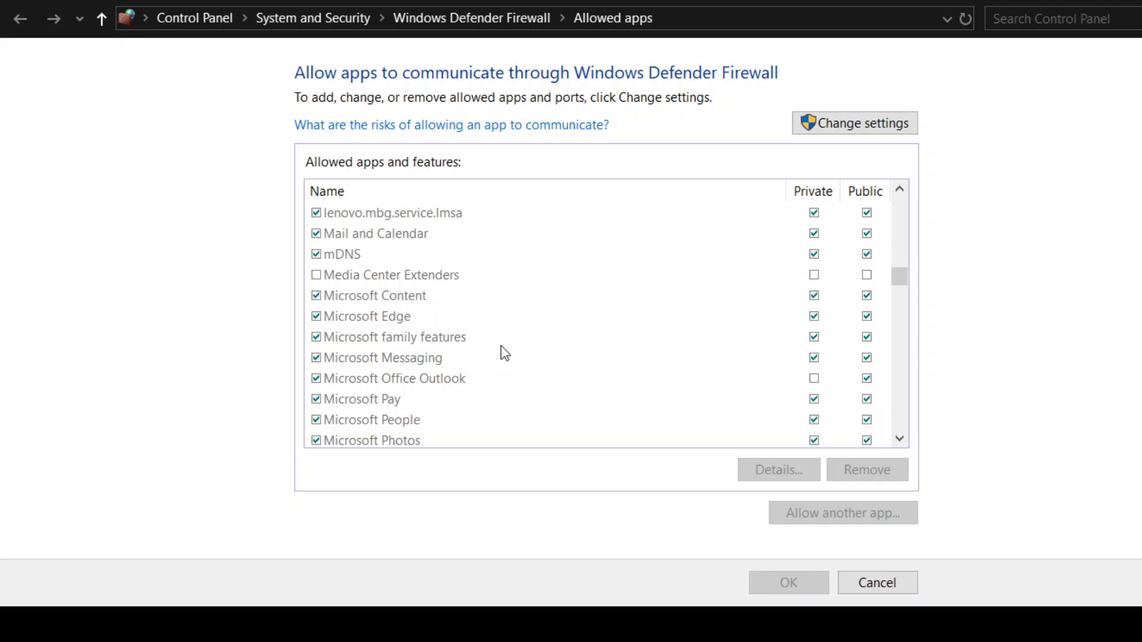
scroll(502, 346, "up", 2)
scroll(501, 346, "down", 5)
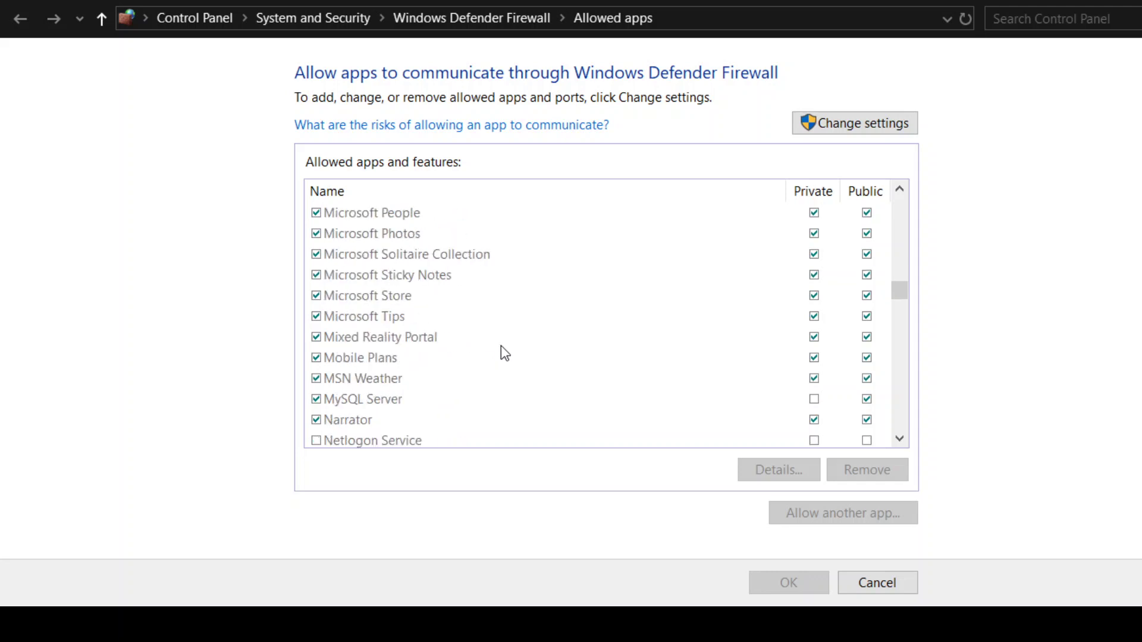
scroll(502, 347, "down", 5)
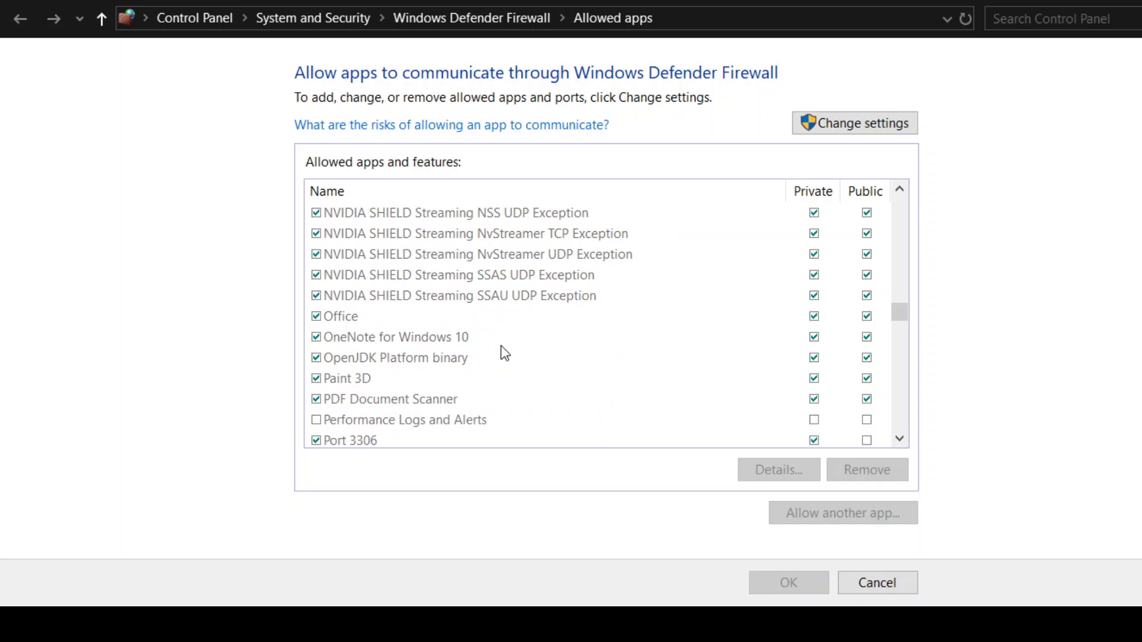
scroll(501, 347, "down", 3)
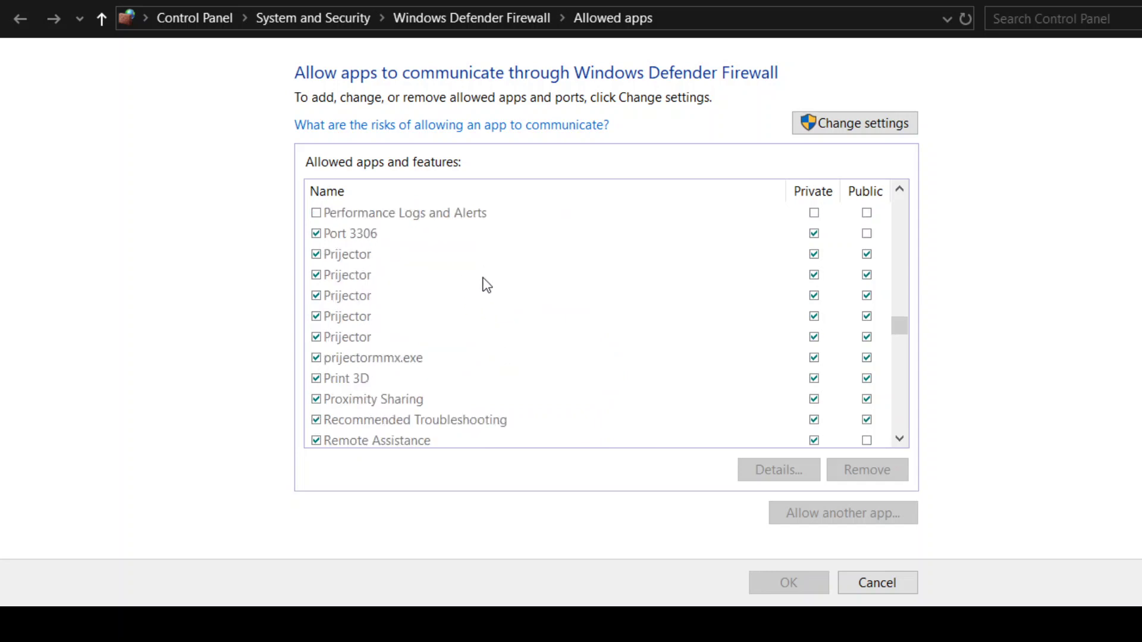
scroll(486, 284, "down", 5)
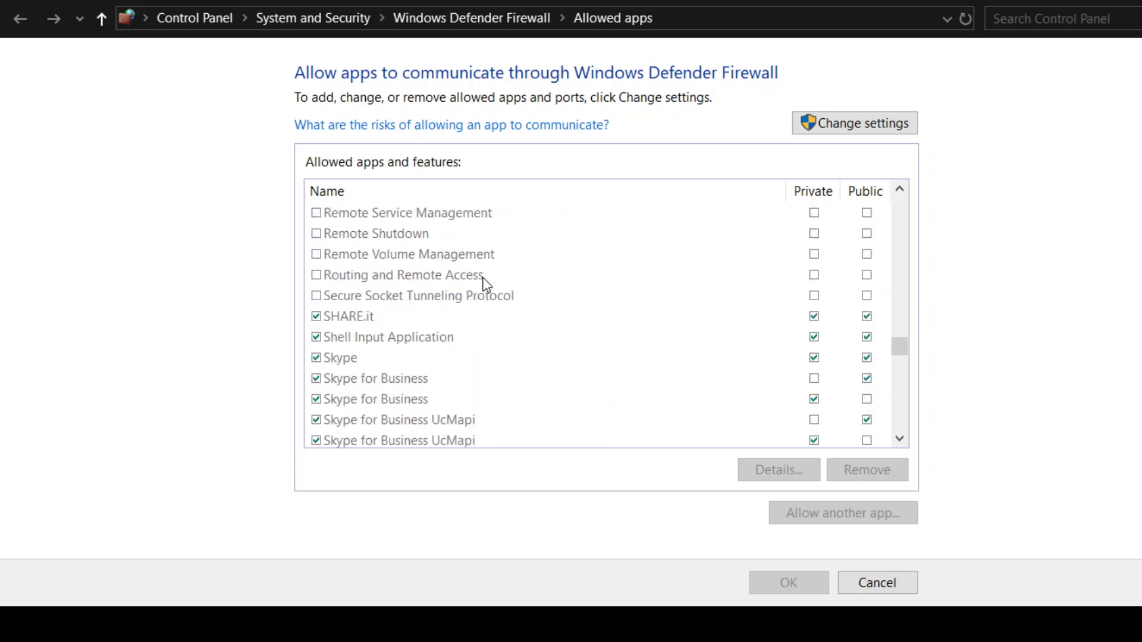
Step: Enable editing of the allowed apps list and try switching Skype's private and public network access off and on
left_click(388, 362)
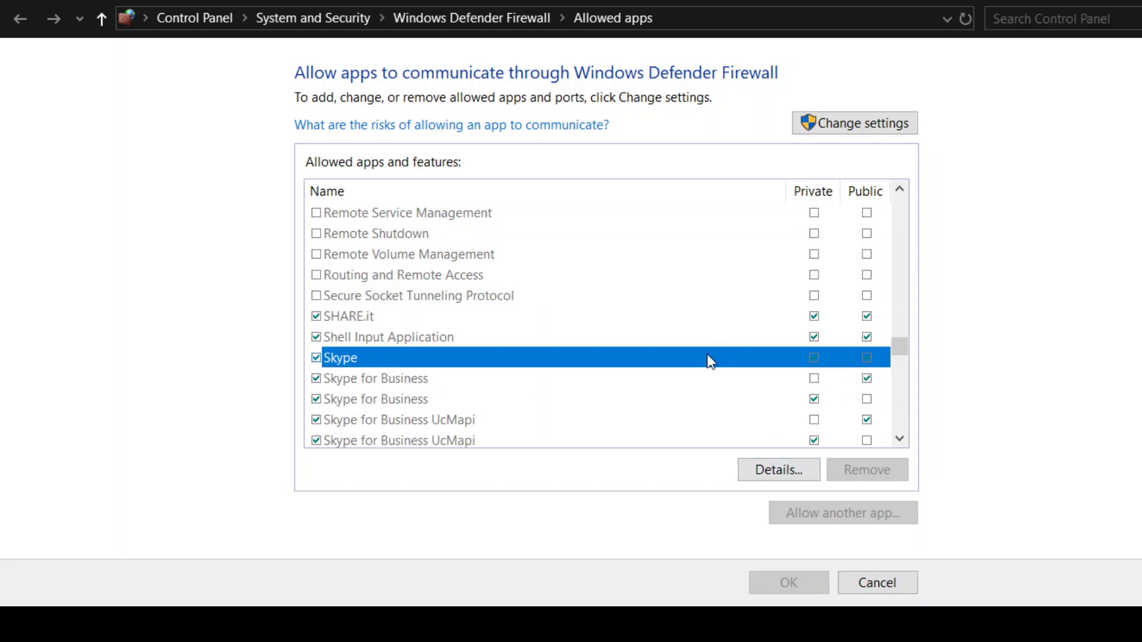
left_click(697, 422)
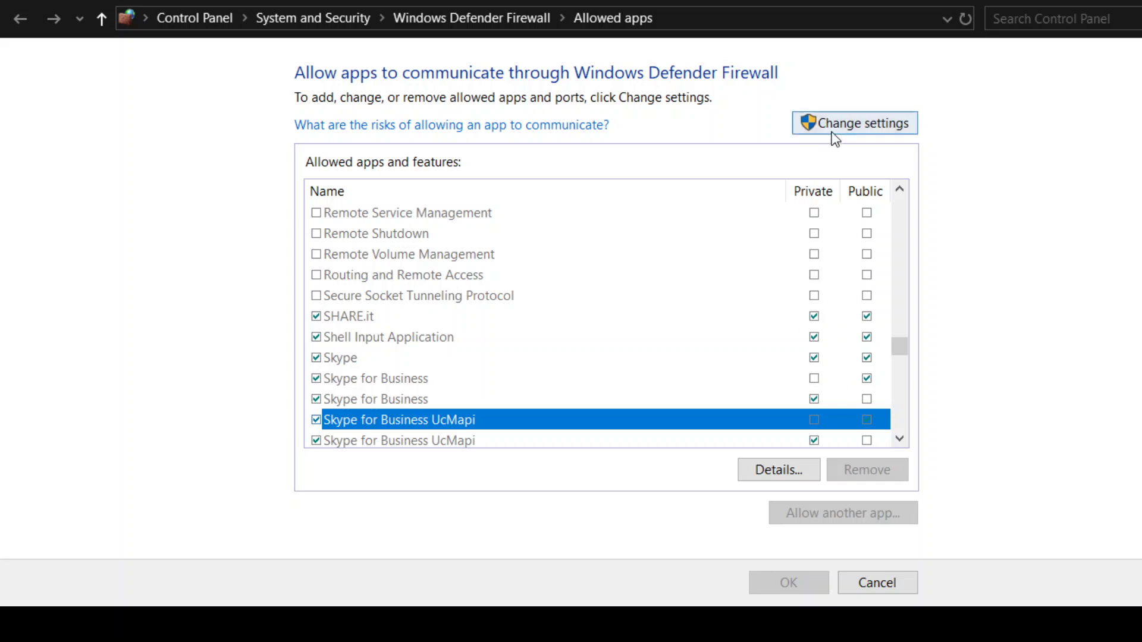
left_click(809, 119)
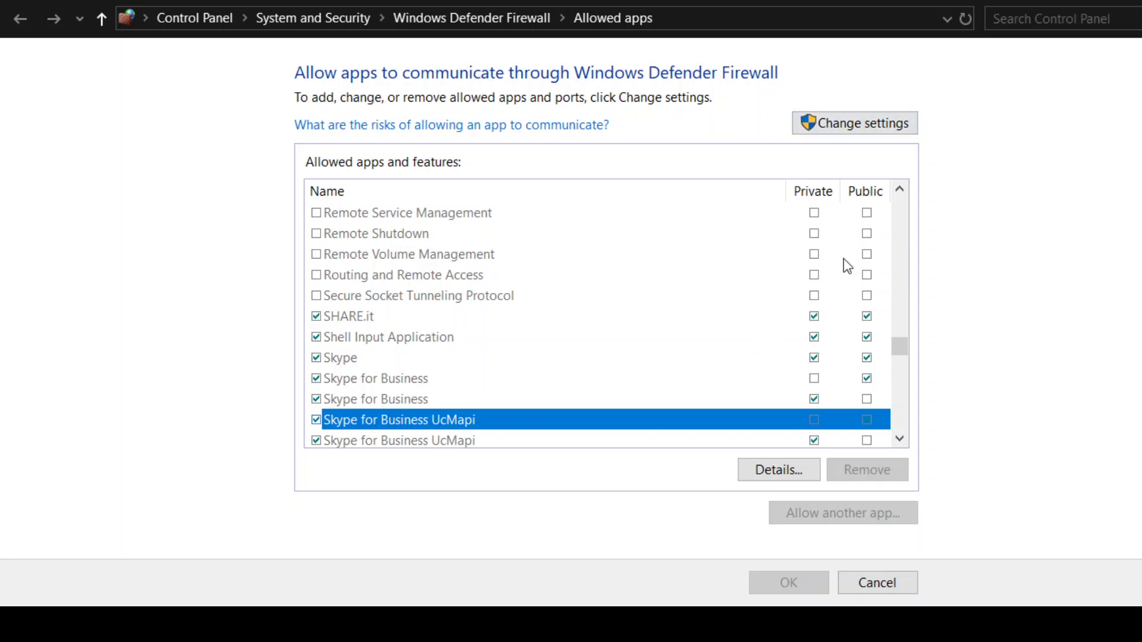
left_click(416, 357)
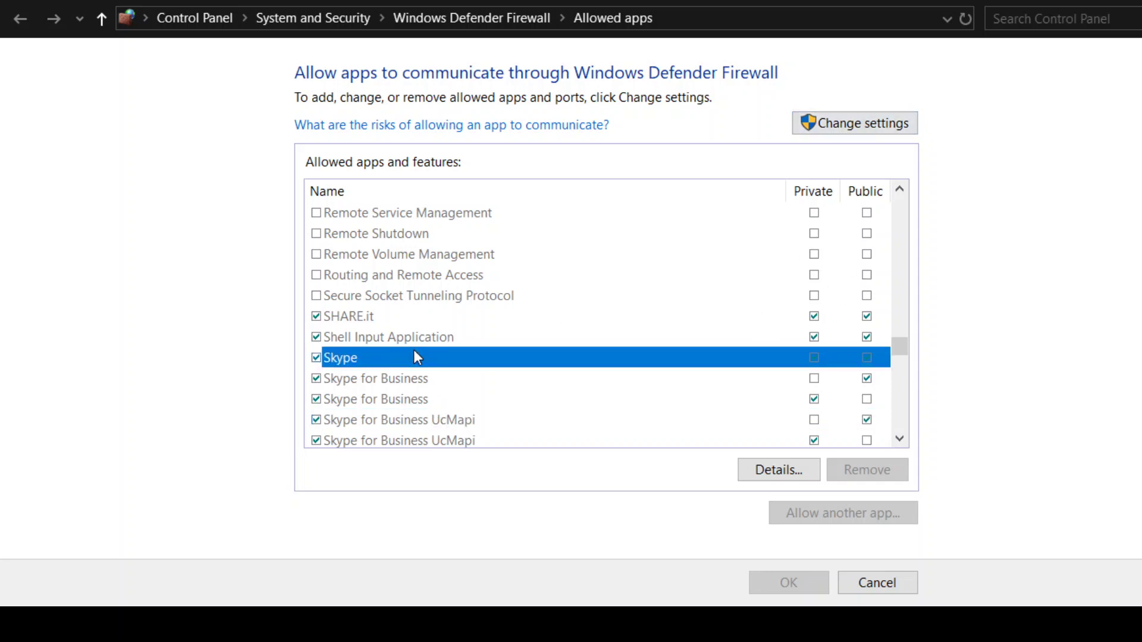
left_click(870, 123)
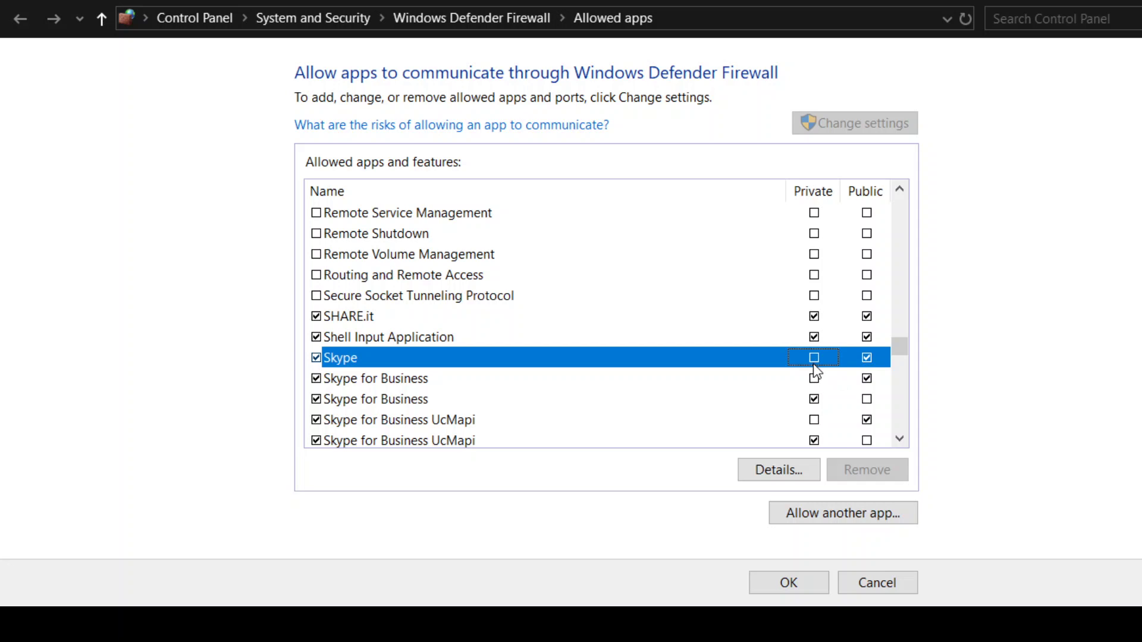
left_click(866, 358)
Step: Allow Routing and Remote Access through the firewall on private networks only
left_click(814, 277)
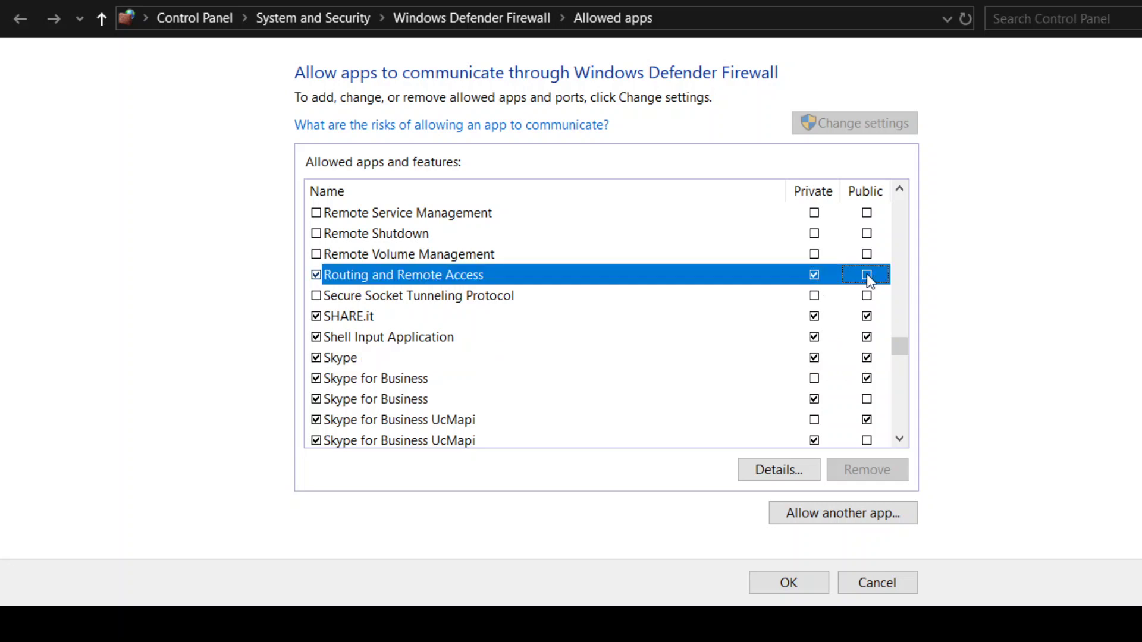
left_click(866, 275)
left_click(814, 276)
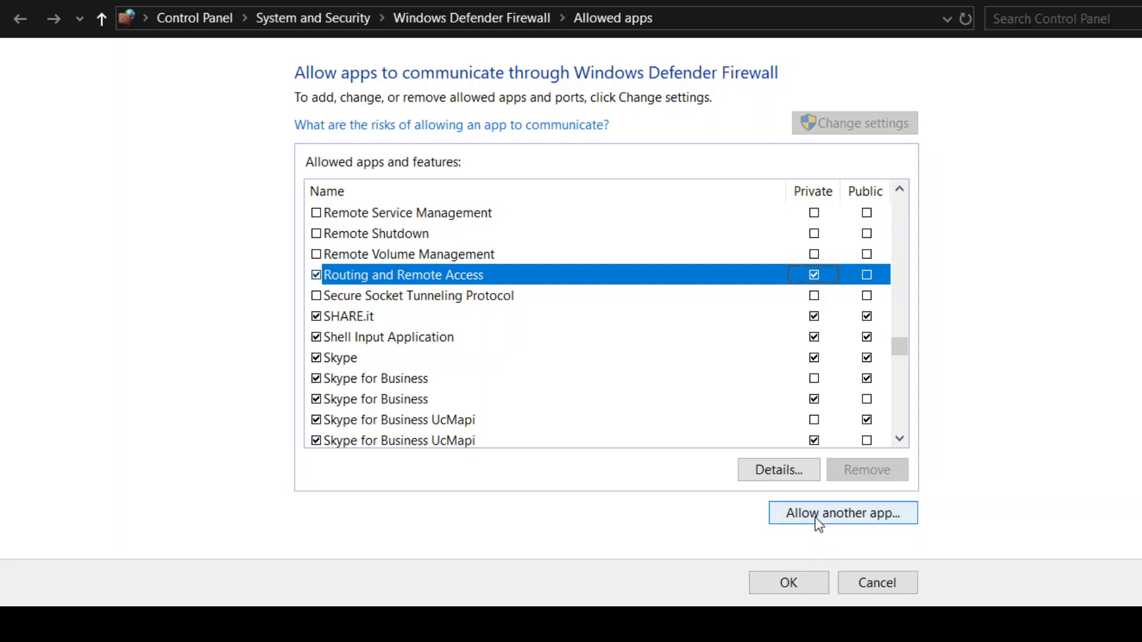
Step: View the option for allowing another app without adding one, and save the changes to the allowed apps list
scroll(499, 396, "down", 20)
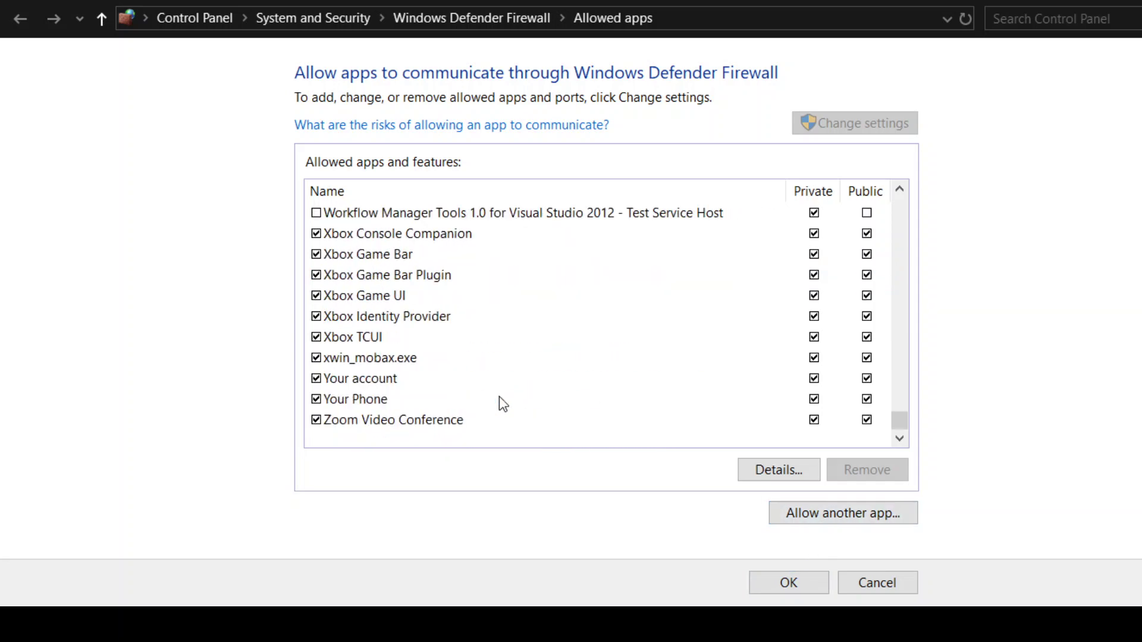
left_click(790, 511)
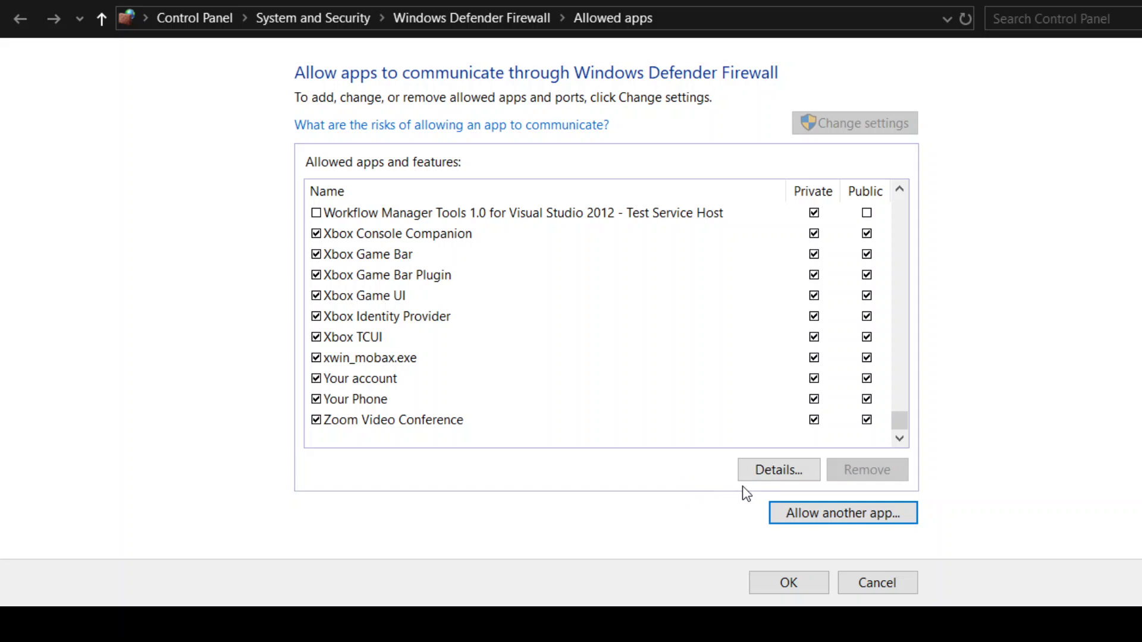
scroll(459, 375, "up", 3)
scroll(459, 375, "down", 3)
left_click(789, 583)
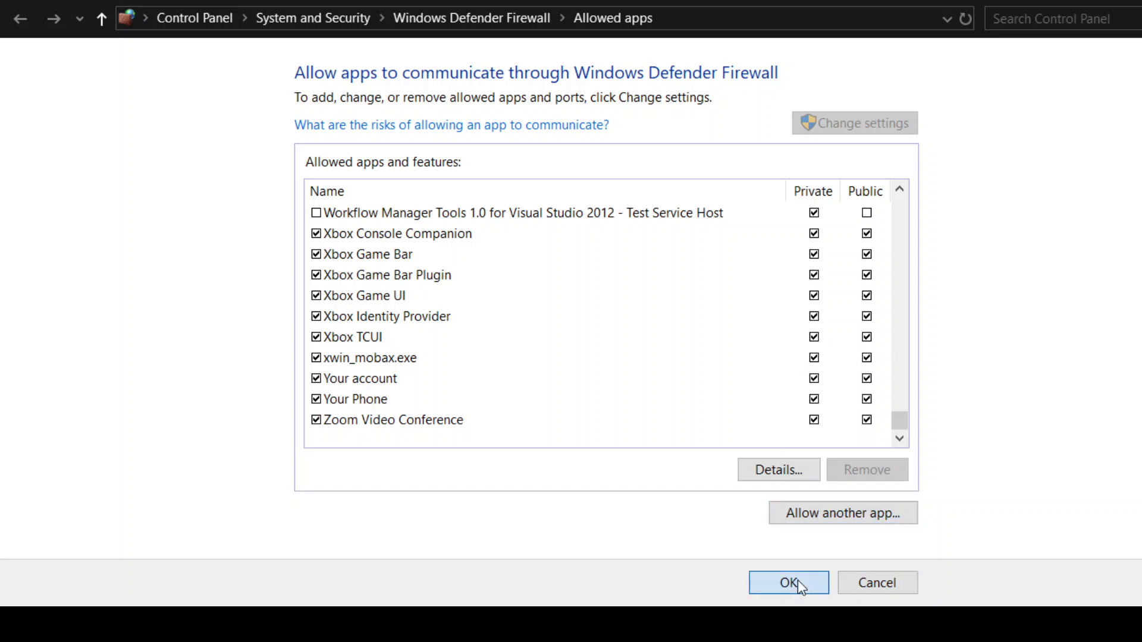